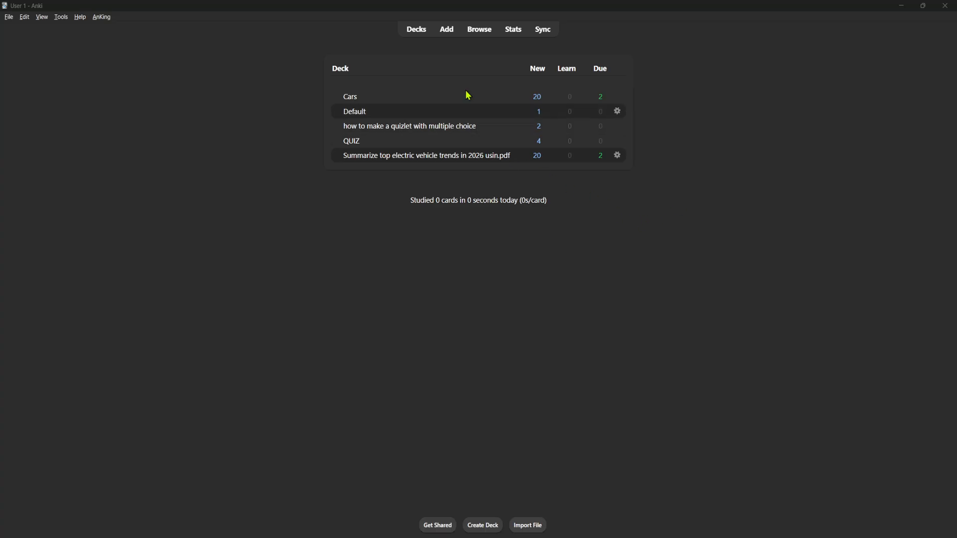
- Record a voice clip into the FrontAudio field of a new Basic Quizlet Extended note, and discard the note
left_click(442, 30)
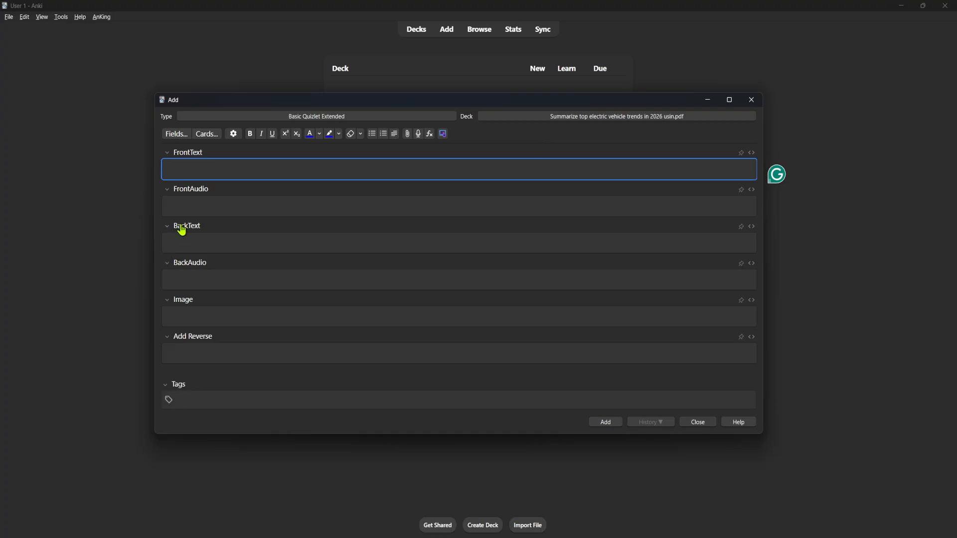
left_click(193, 207)
left_click(188, 280)
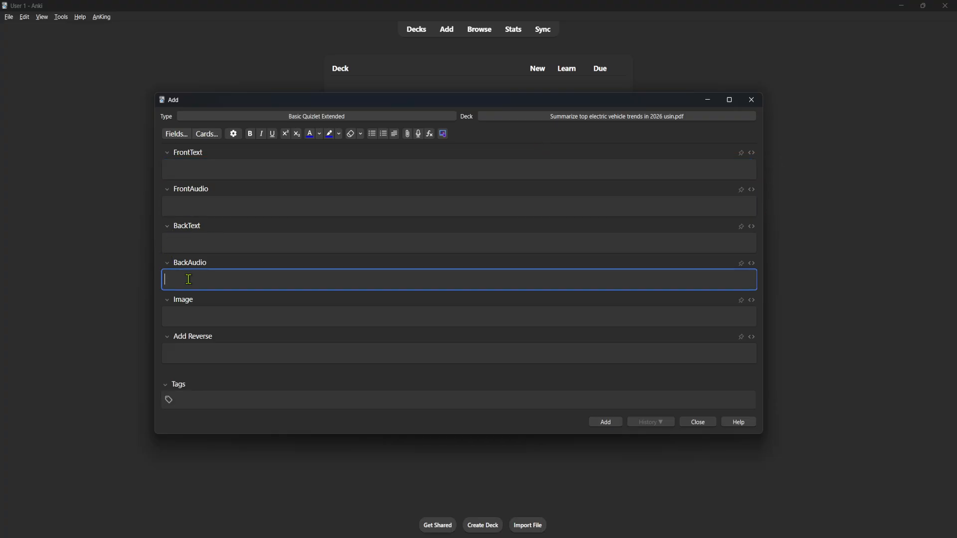
left_click(236, 210)
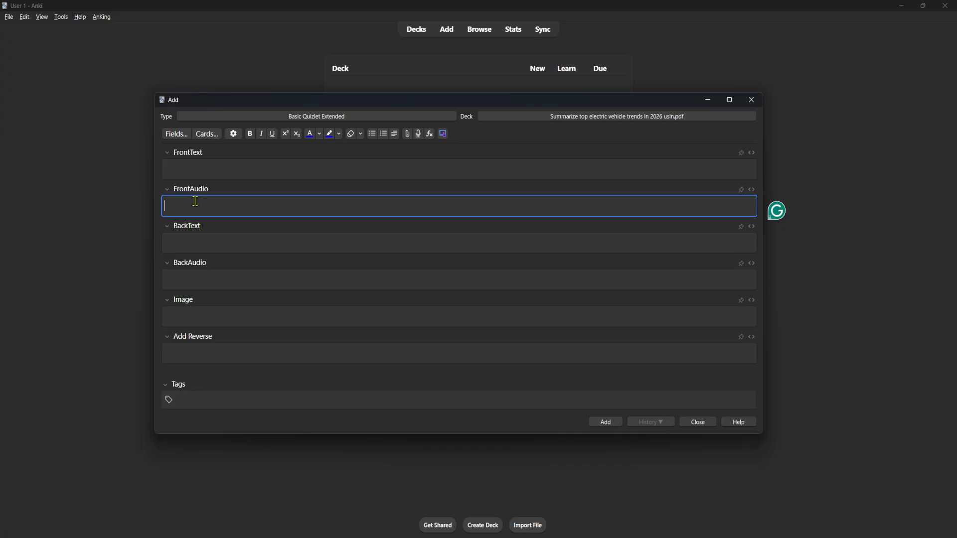
left_click(419, 140)
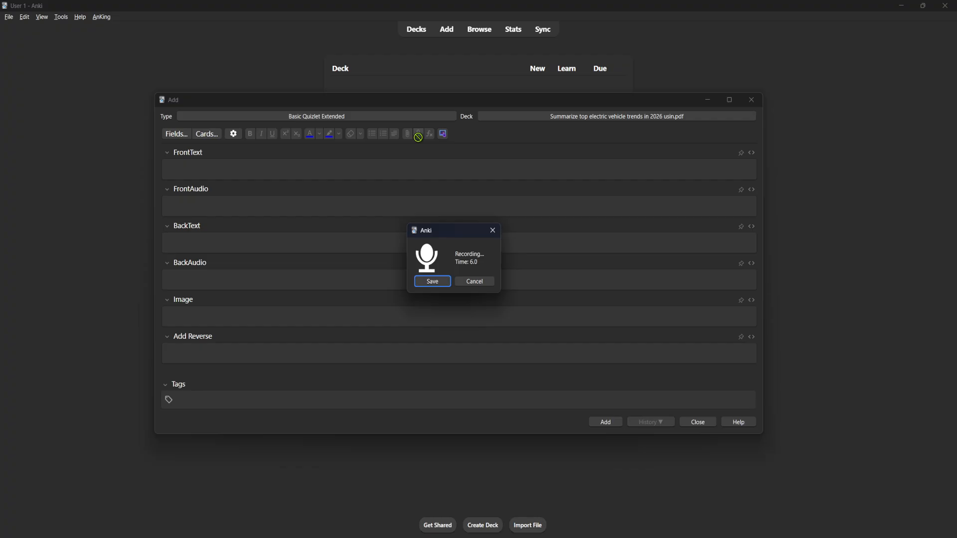
left_click(432, 282)
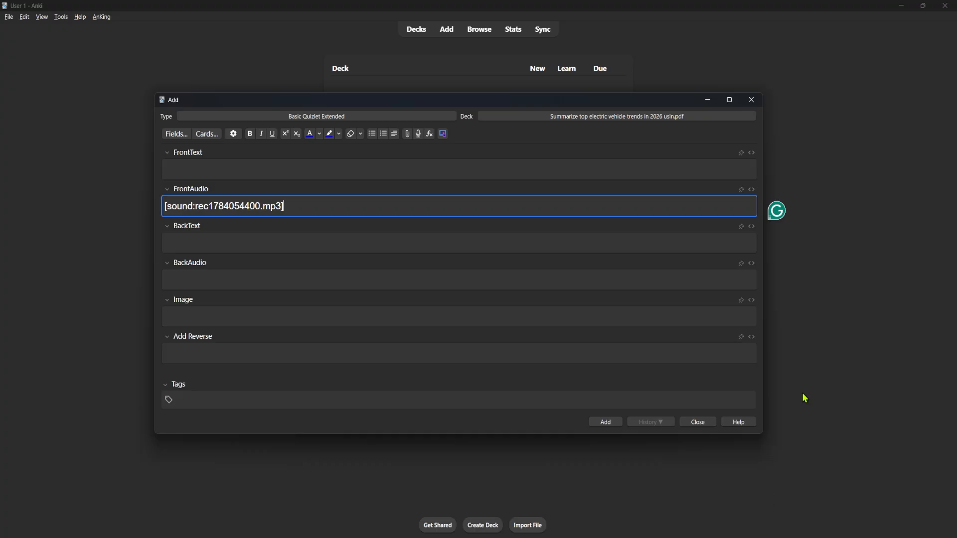
left_click(751, 99)
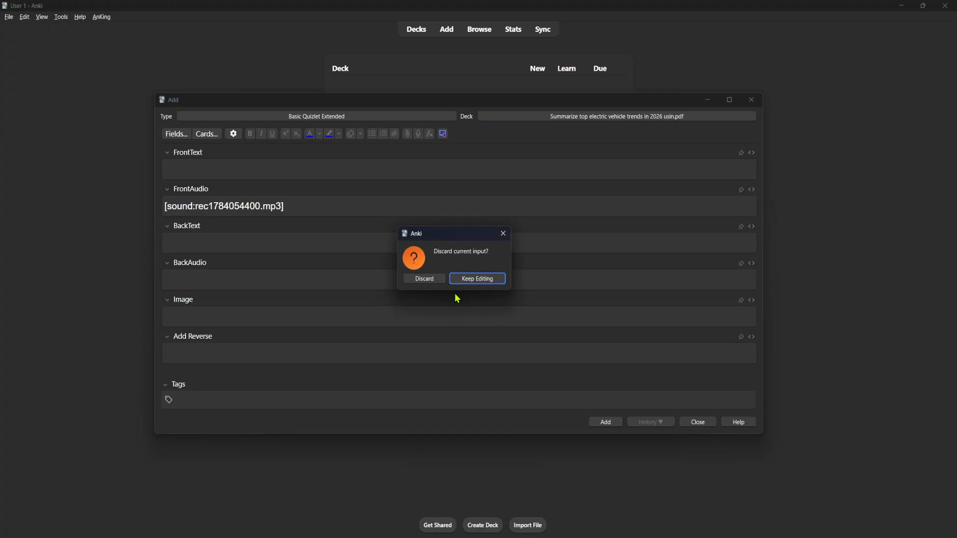
left_click(429, 279)
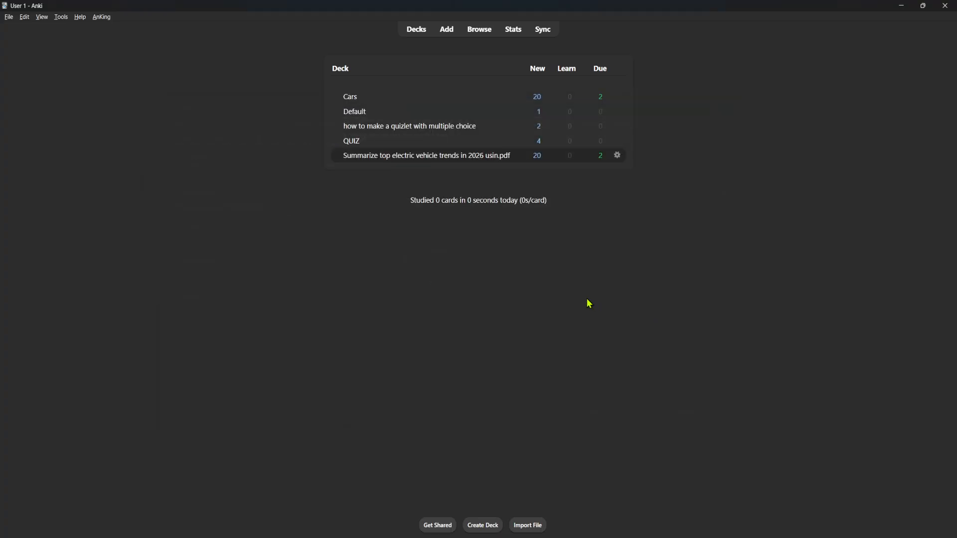
- Start a new note and insert the Untitled-3 media file from the Downloads folder into its FrontAudio field
left_click(446, 30)
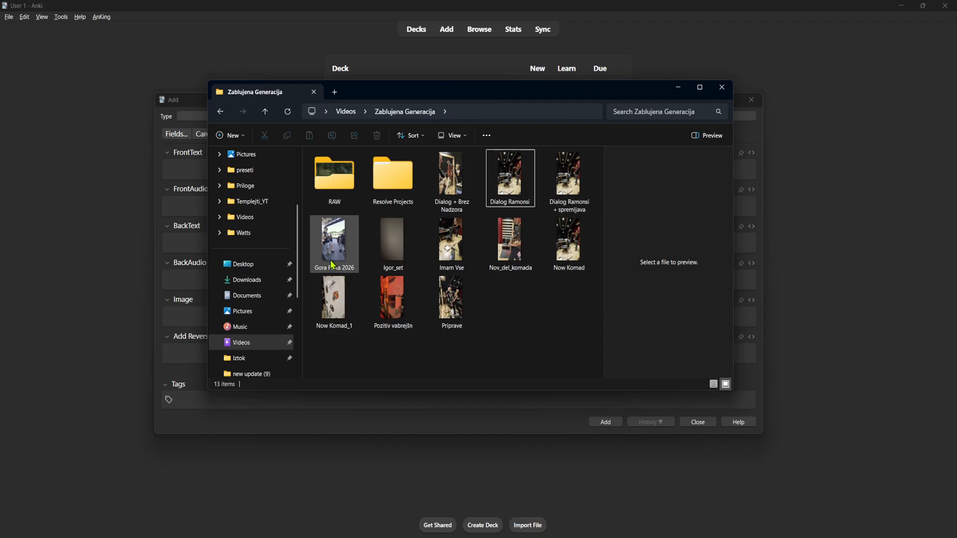
left_click_drag(565, 97, 736, 73)
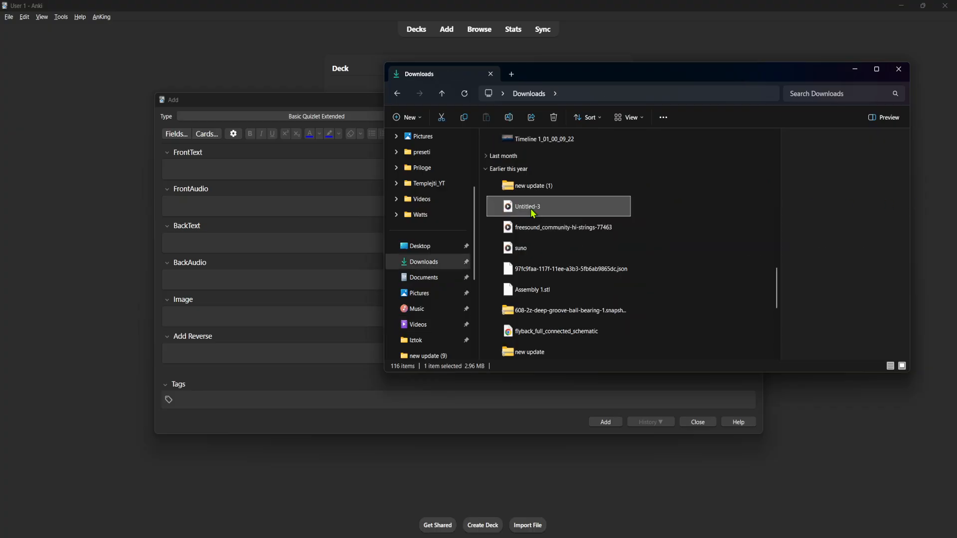
left_click_drag(538, 216, 227, 206)
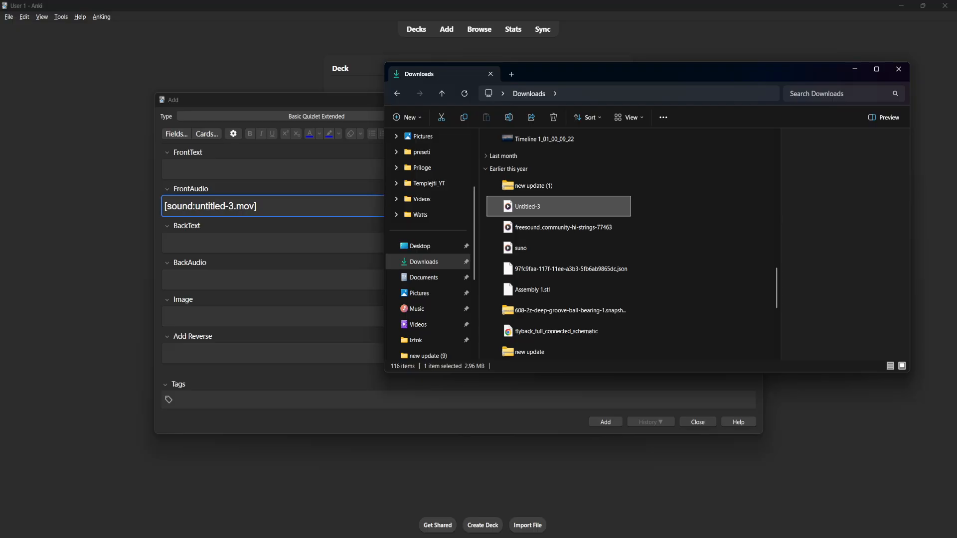
left_click(531, 423)
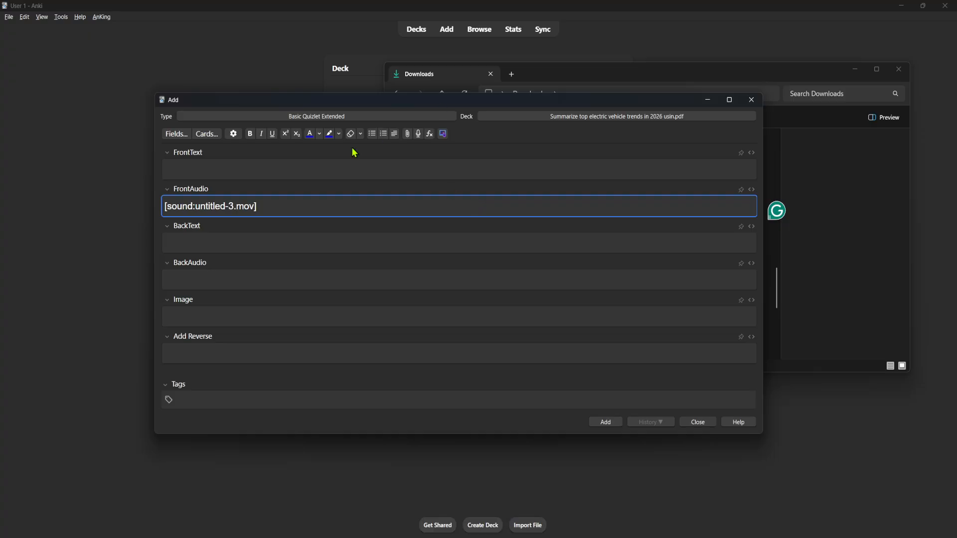
- Open the media attachment picker for the FrontAudio field without attaching a file, and discard the new note
left_click(406, 135)
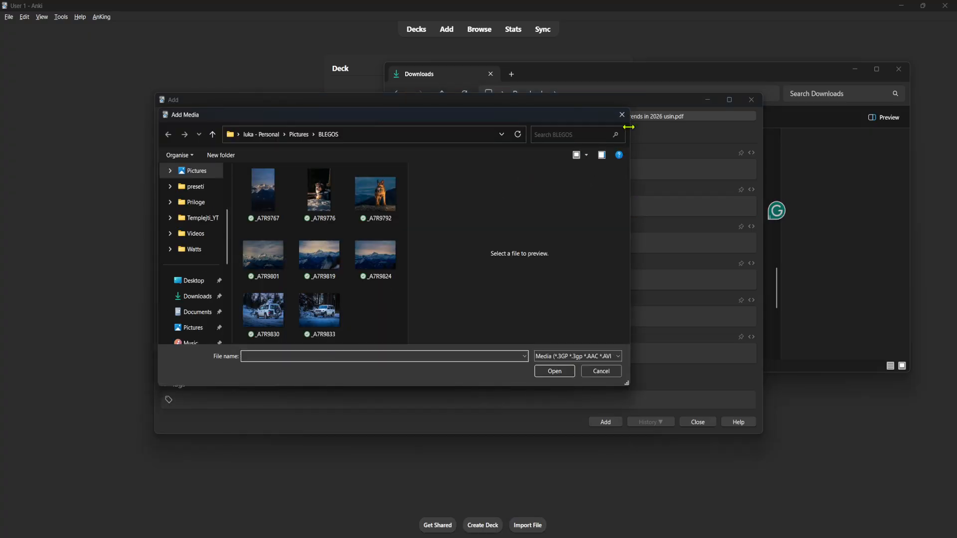
key("Escape")
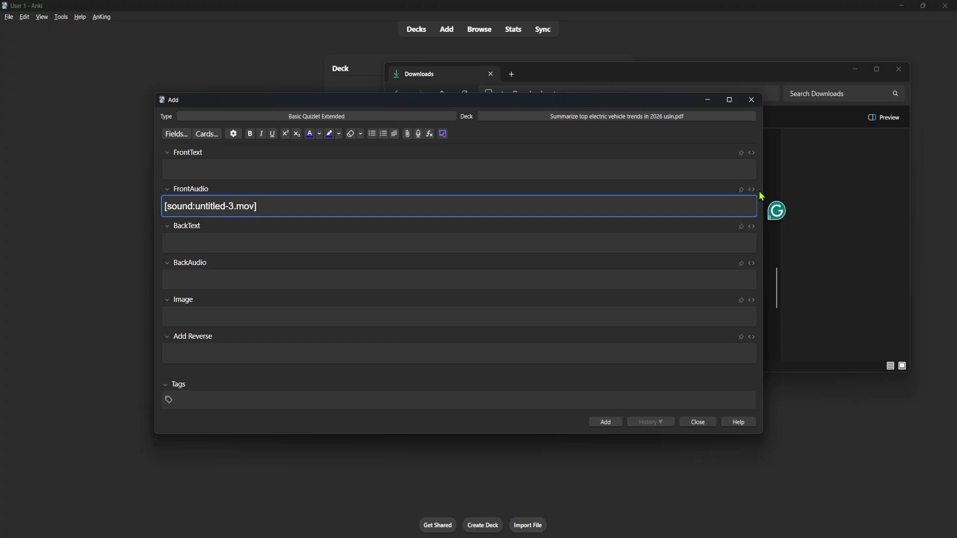
left_click(752, 99)
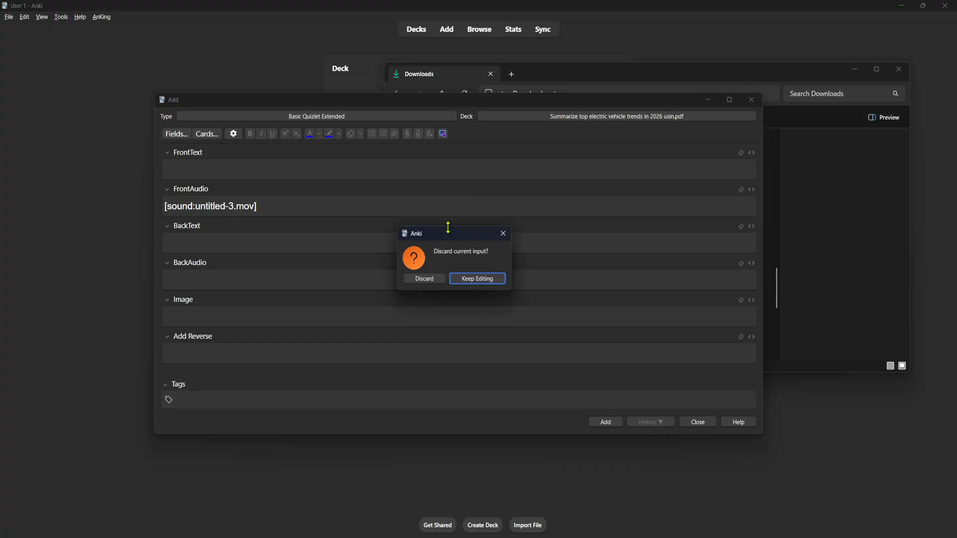
left_click(425, 279)
left_click(899, 70)
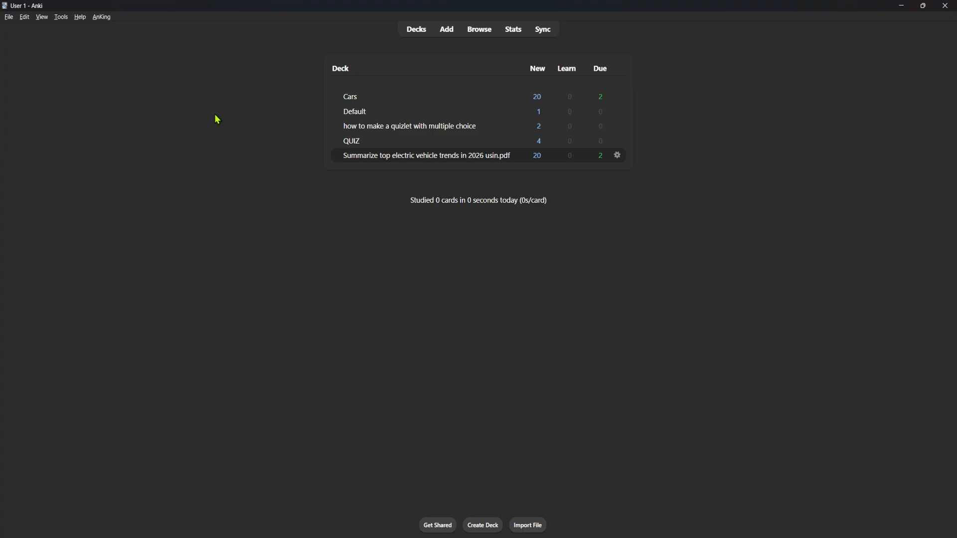
- Open the card template editor for the Cloze note type
left_click(58, 18)
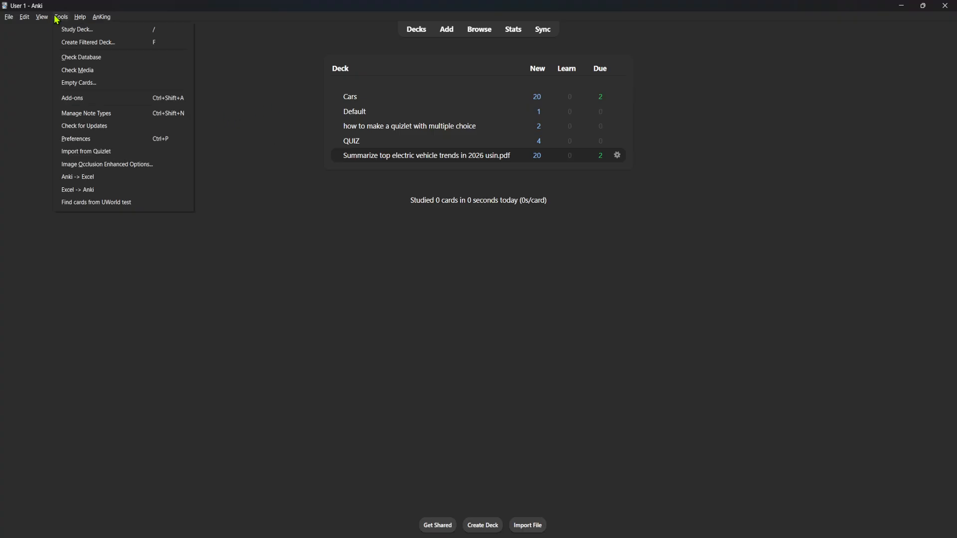
left_click(112, 115)
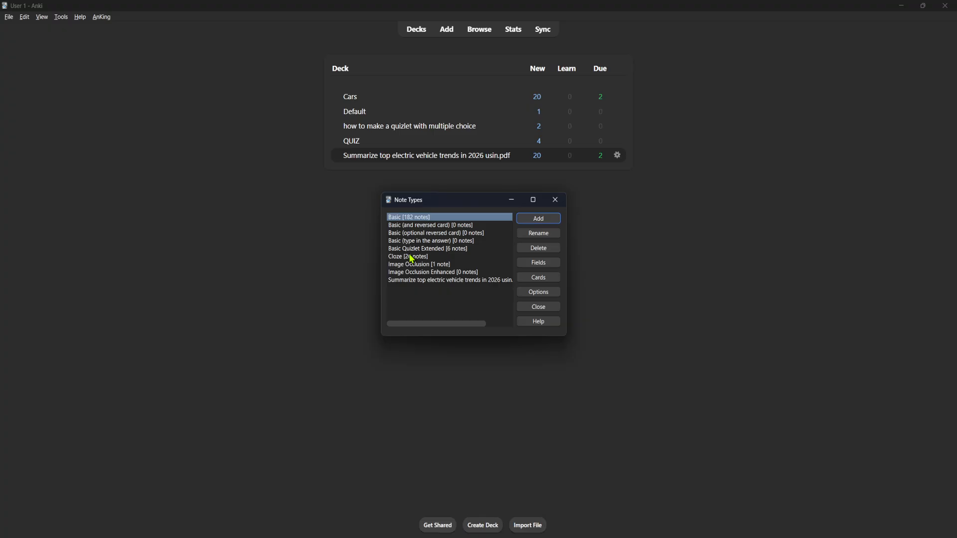
left_click(430, 256)
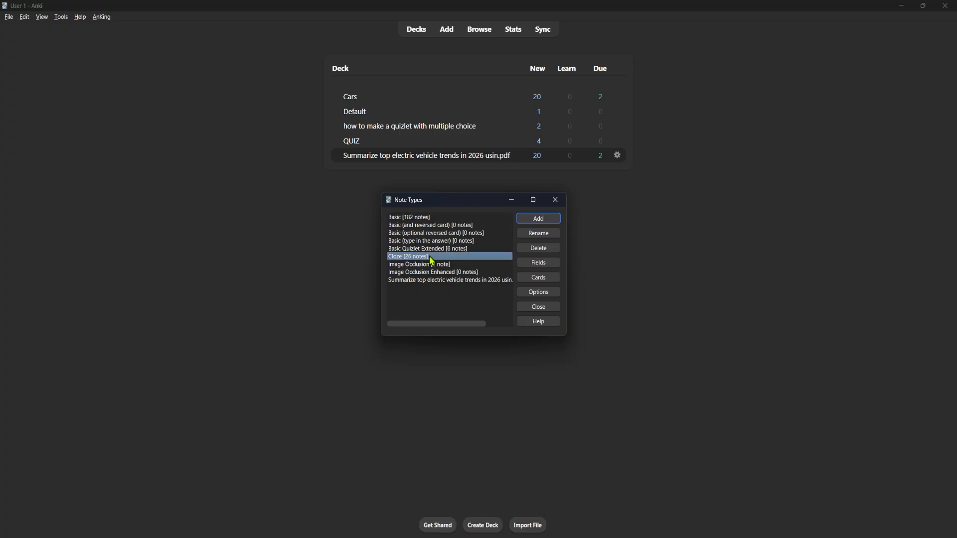
left_click(539, 278)
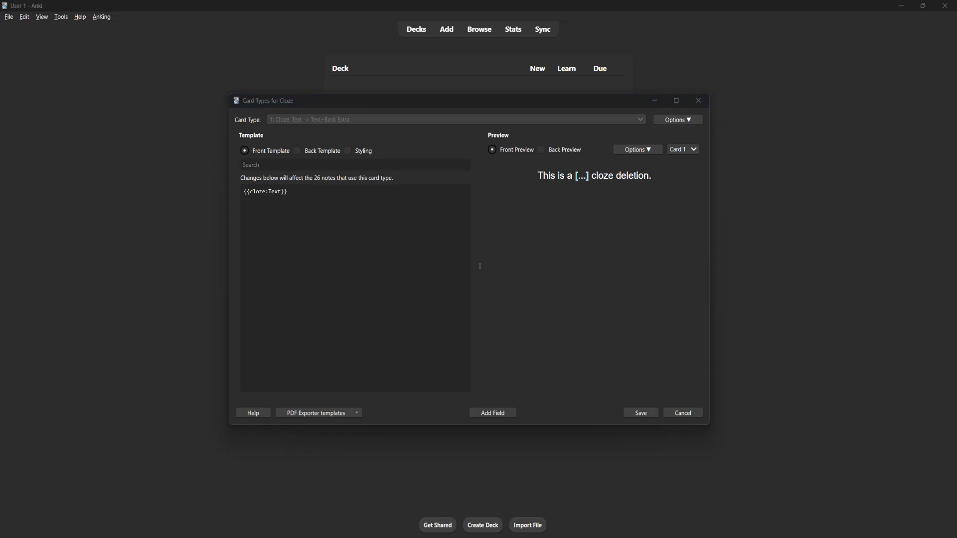
- Add the lines {{tts en_US:Front}} and {{tts fr_FR:FieldName}} below {{cloze:Text}} in the Cloze front template
left_click(289, 208)
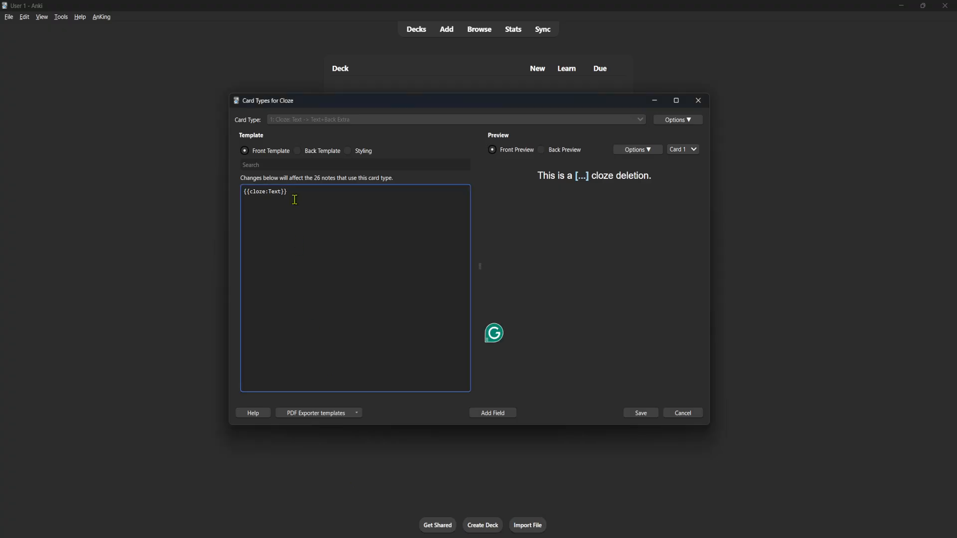
type("{{tts en_US:Front}}")
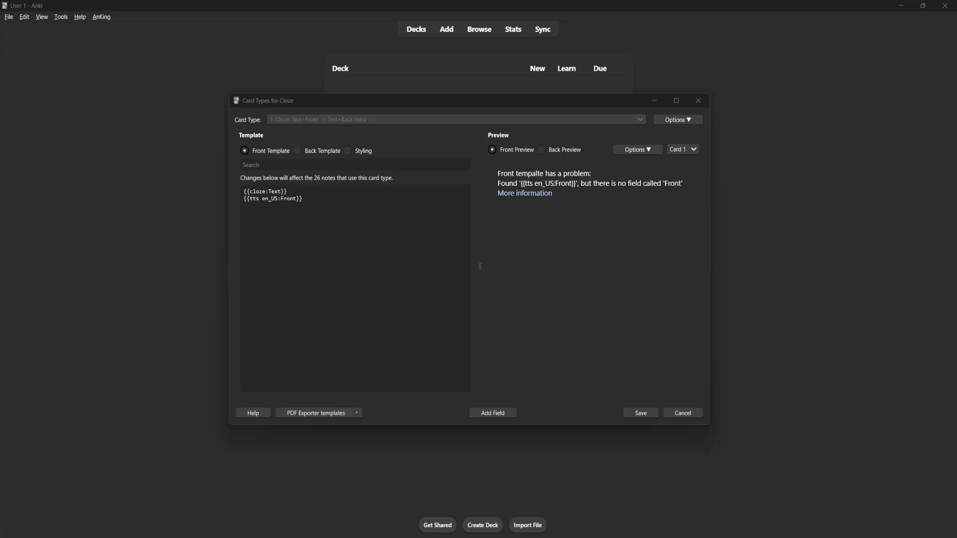
left_click(309, 200)
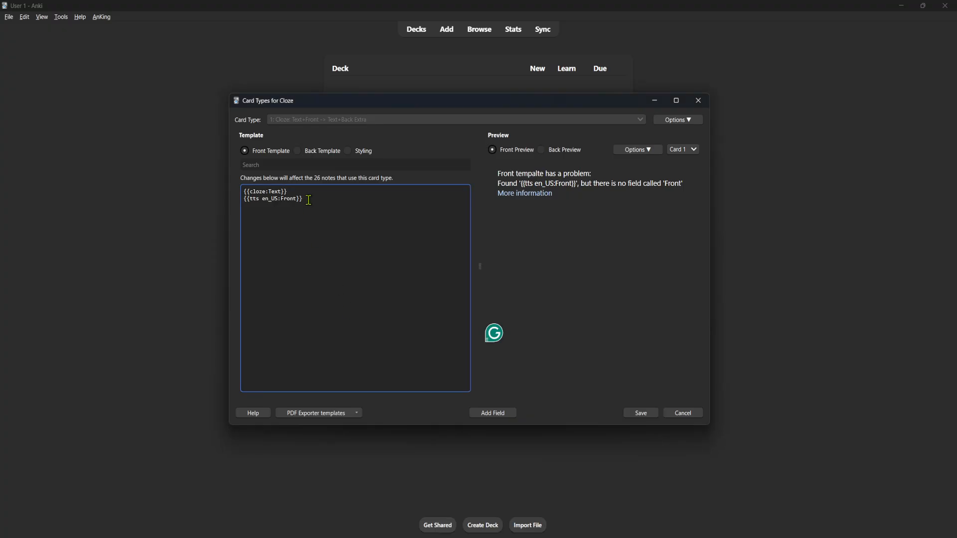
key("Return")
type("{{tts fr_FR:FieldName}}")
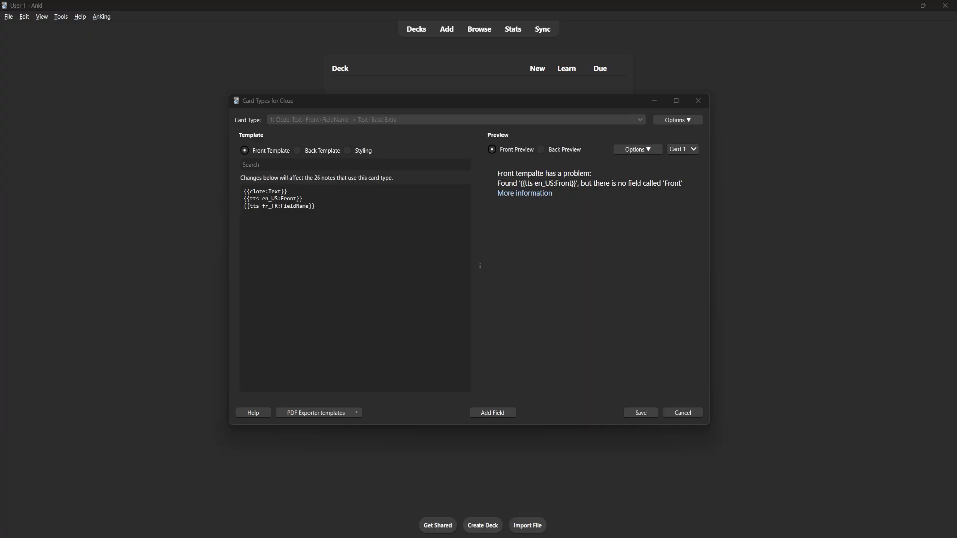
- Add German and Spanish speech lines, {{tts de_DE:FieldName}} and {{tts es_ES:FieldName}}, at the end of the Cloze front template
left_click(285, 219)
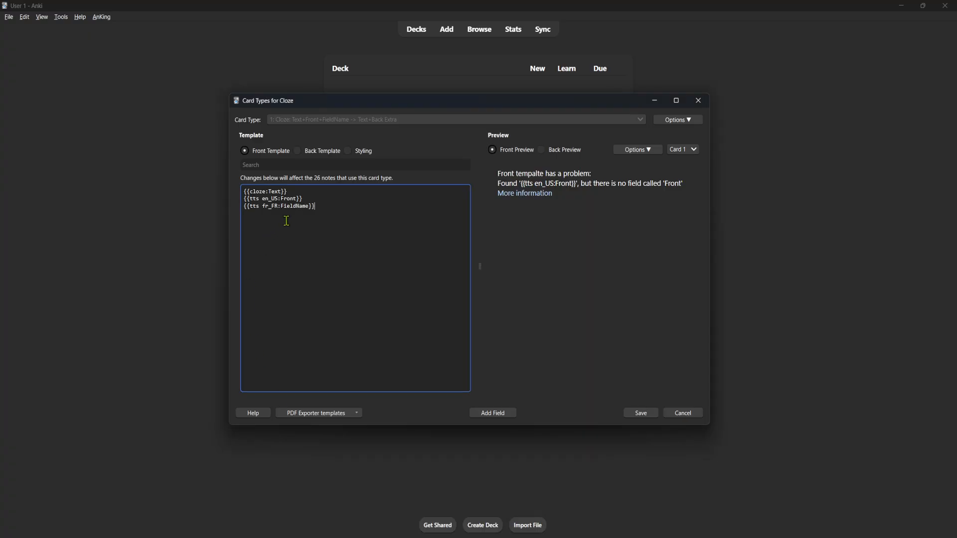
type("{{tts de_DE:FieldName}}")
key("ctrl+z")
type("{{tts de_DE:FieldName}}")
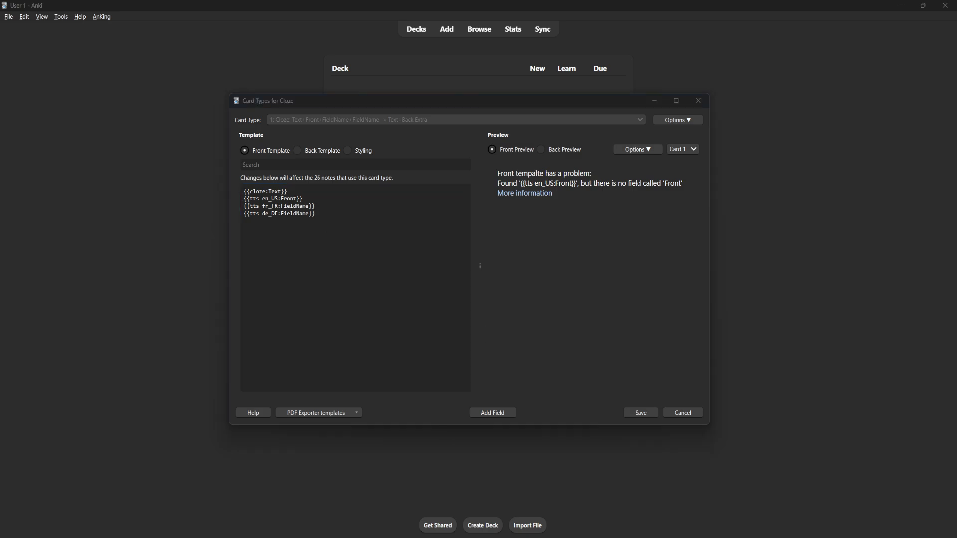
left_click(337, 222)
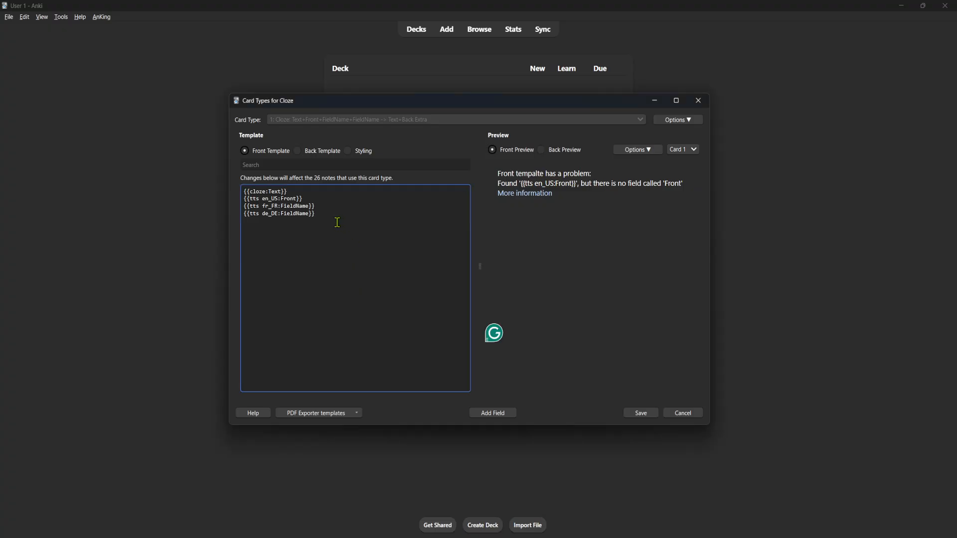
type("{{tts es_ES:FieldName}}")
left_click(626, 287)
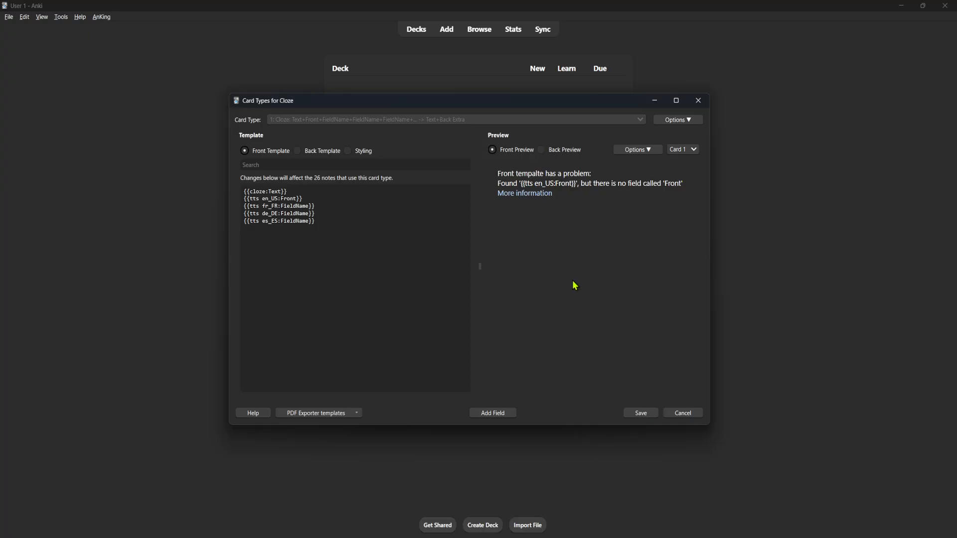
- Try to save the Cloze card template, and discard its changes, closing the note type manager
left_click(642, 414)
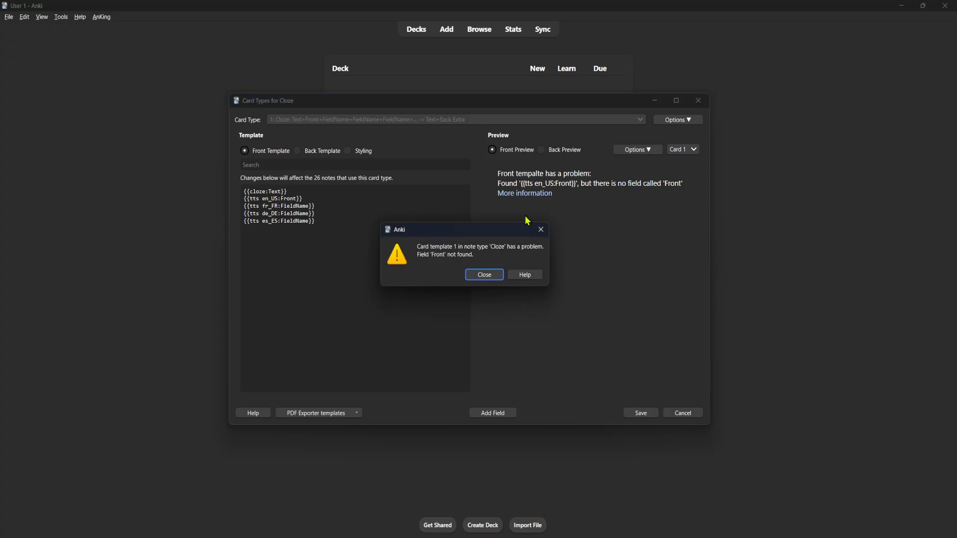
left_click(469, 274)
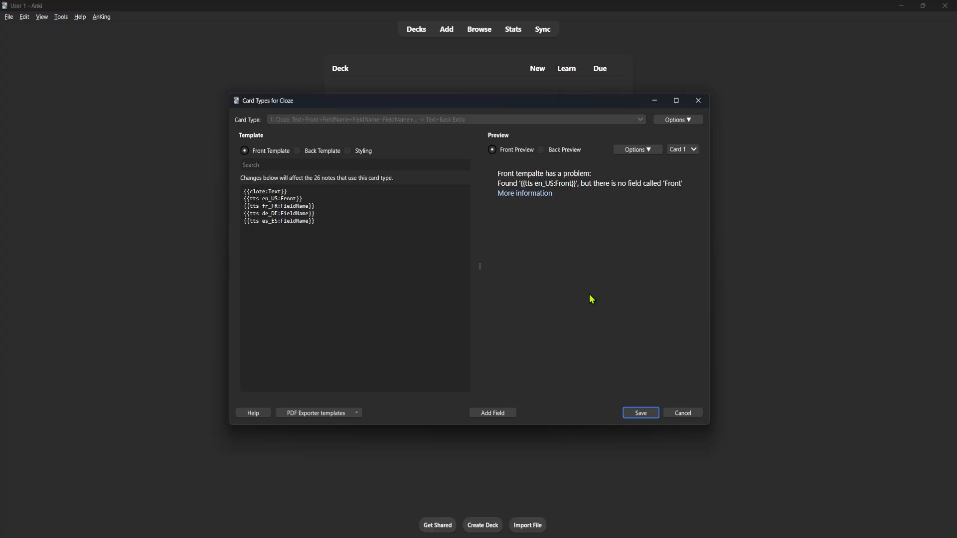
left_click(698, 100)
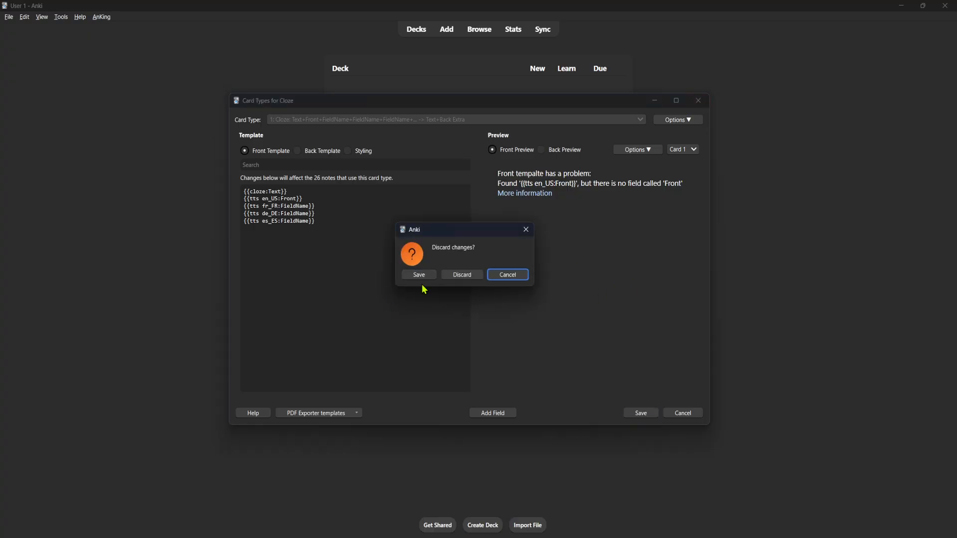
left_click(450, 277)
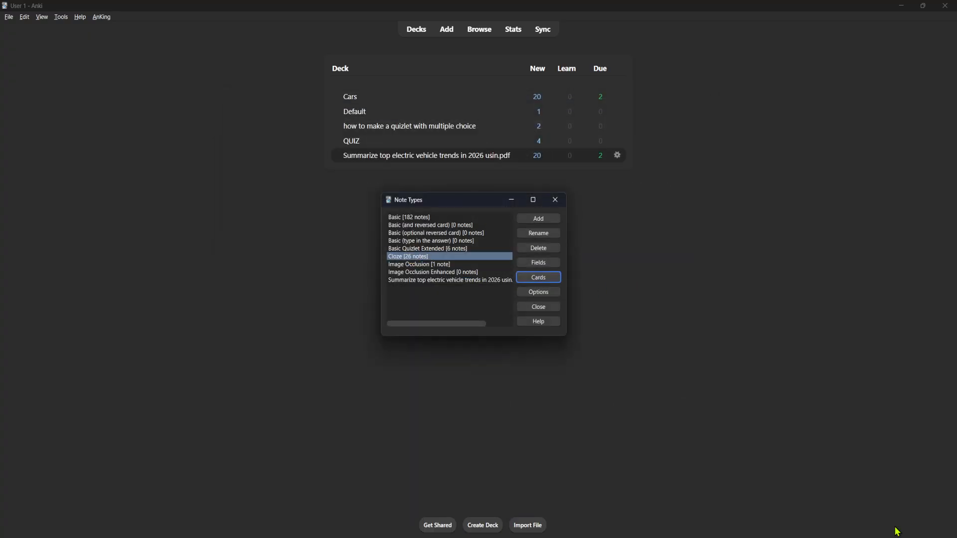
left_click(557, 201)
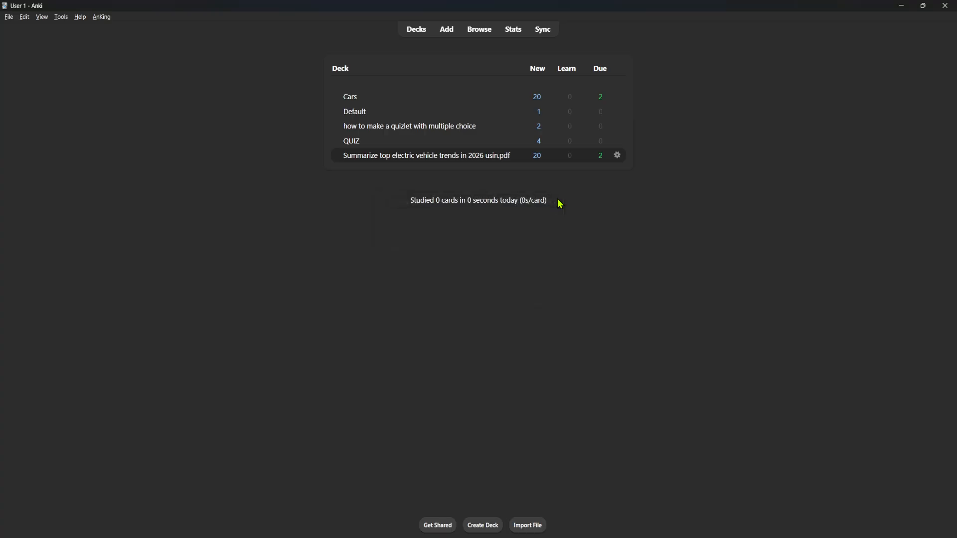